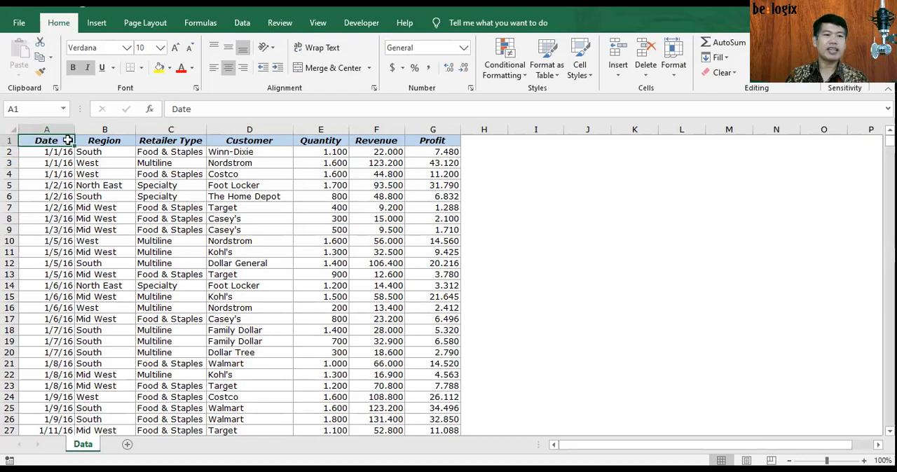
Step: Review the column headers from Date through Profit and the first records in the Data sheet
click(88, 140)
click(423, 143)
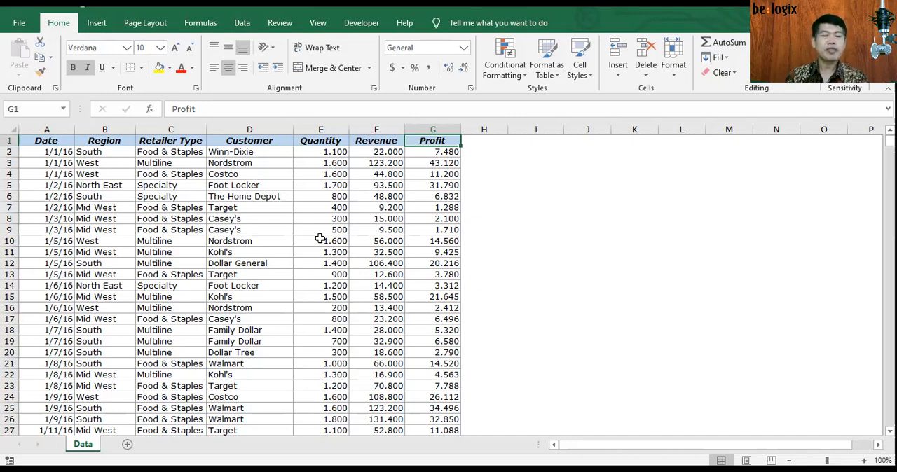
click(110, 143)
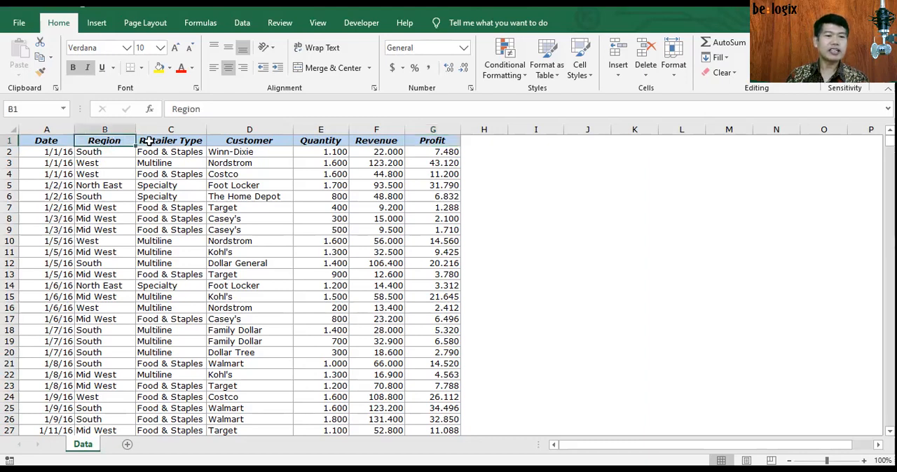
click(150, 142)
click(260, 143)
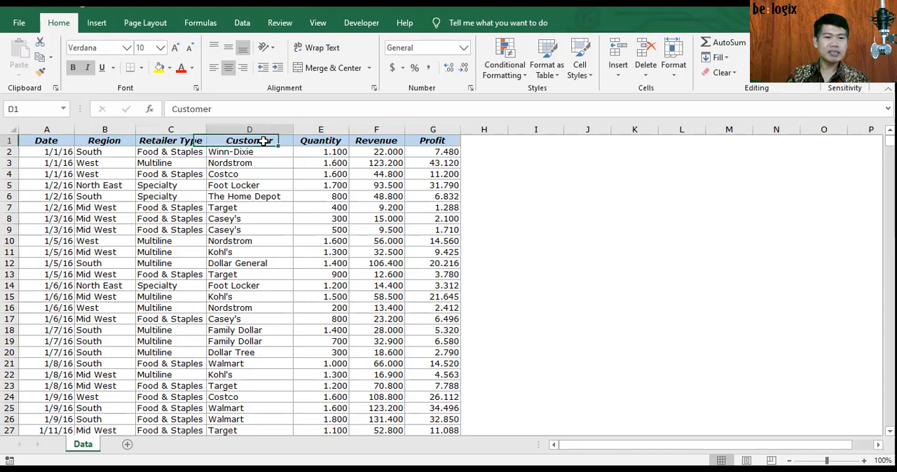
click(335, 141)
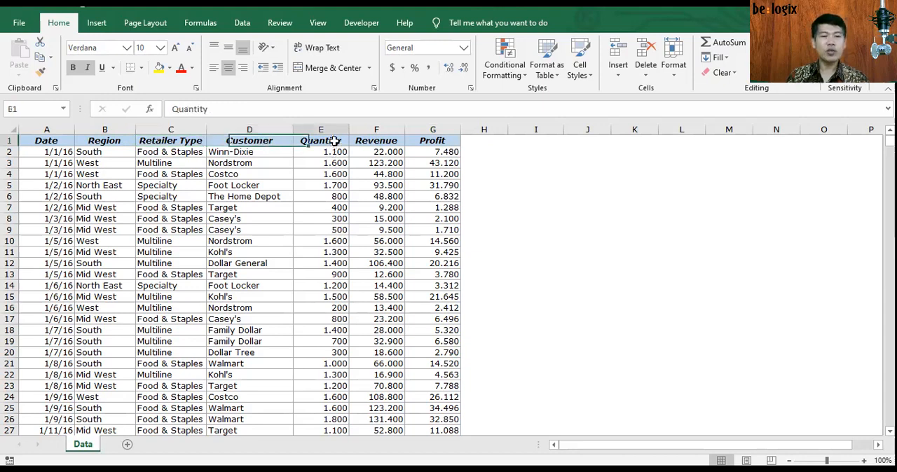
click(375, 142)
click(446, 144)
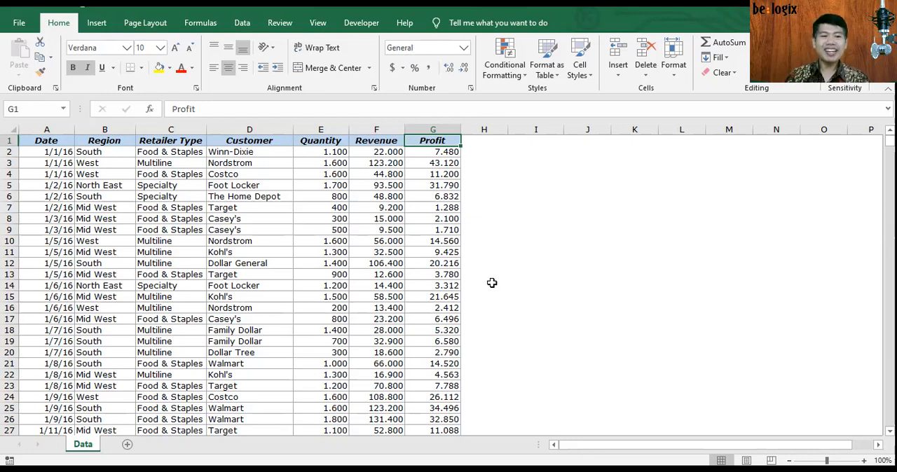
click(105, 142)
drag(106, 149, 431, 229)
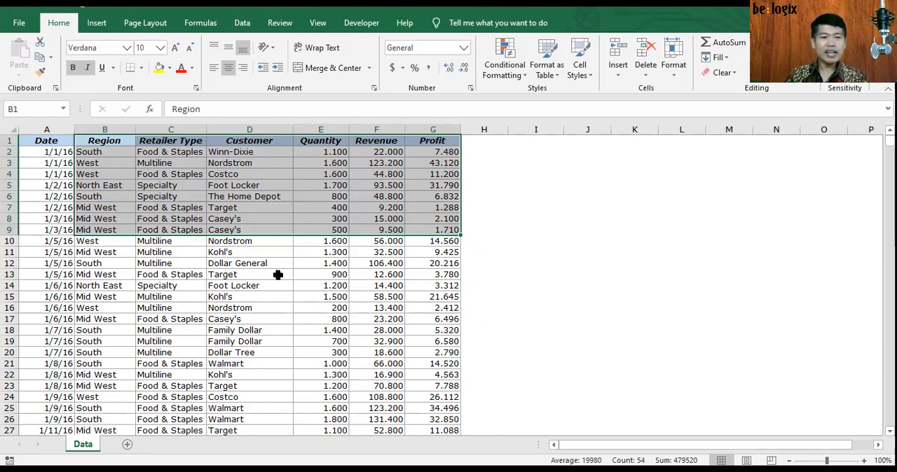
click(502, 294)
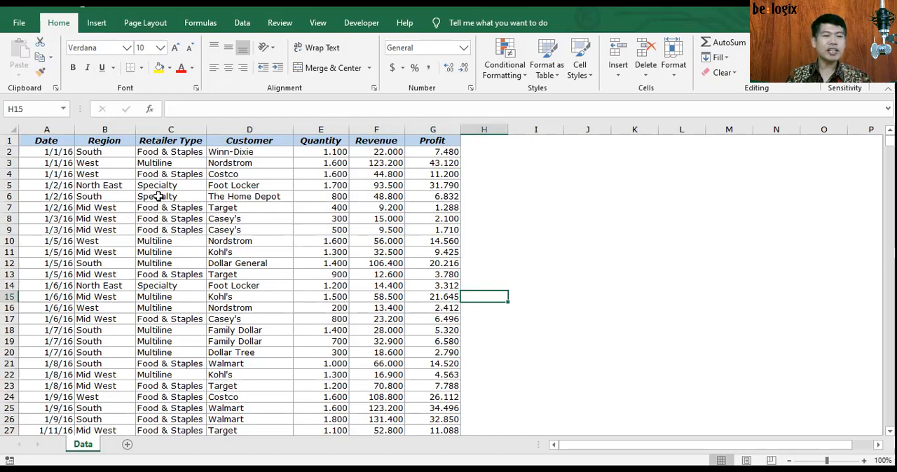
Step: Examine the extent of the dataset, from the Date header in A1 to the last Profit record in G1001
click(41, 140)
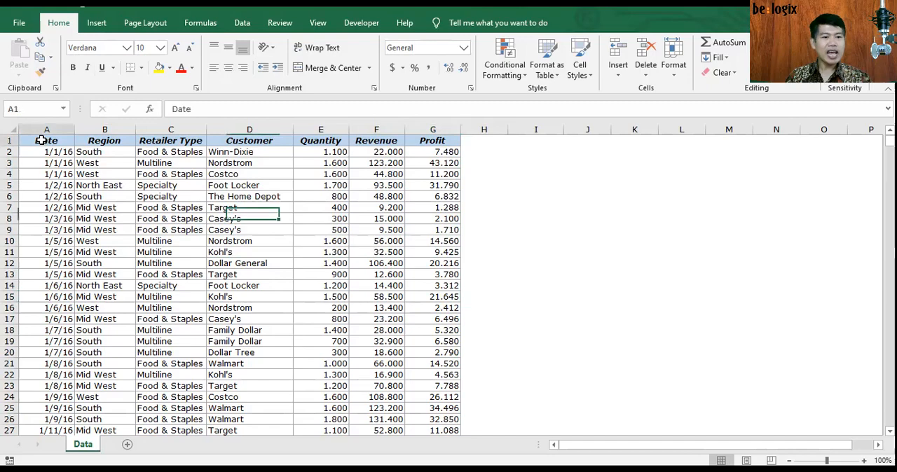
drag(890, 140, 890, 420)
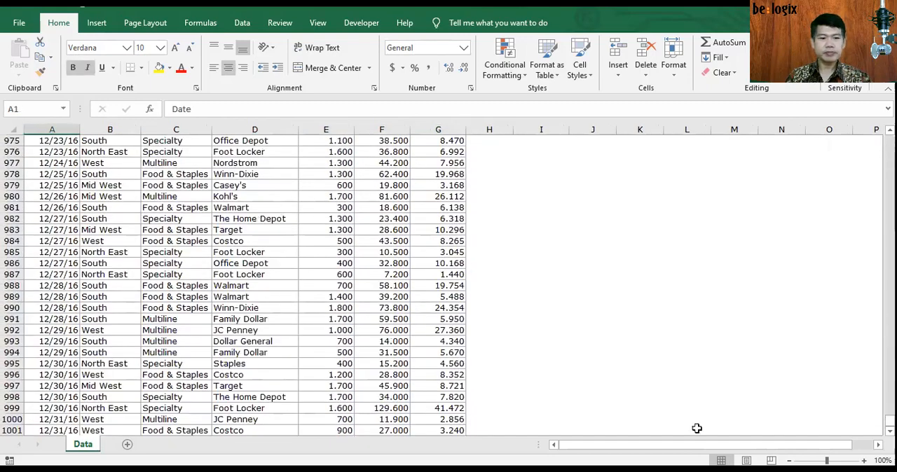
click(450, 428)
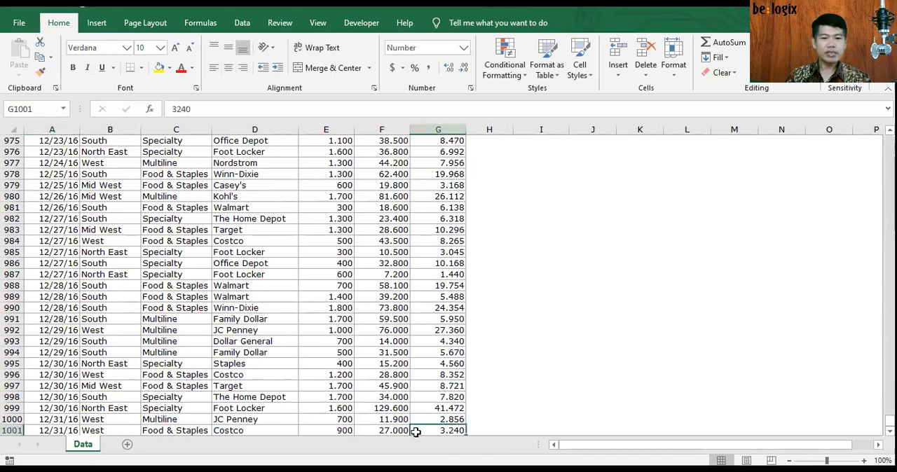
drag(891, 420, 158, 191)
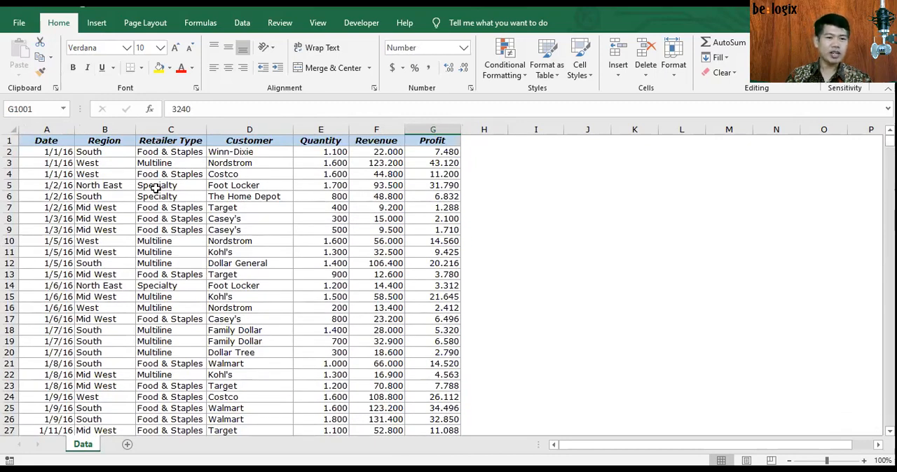
click(156, 188)
click(602, 237)
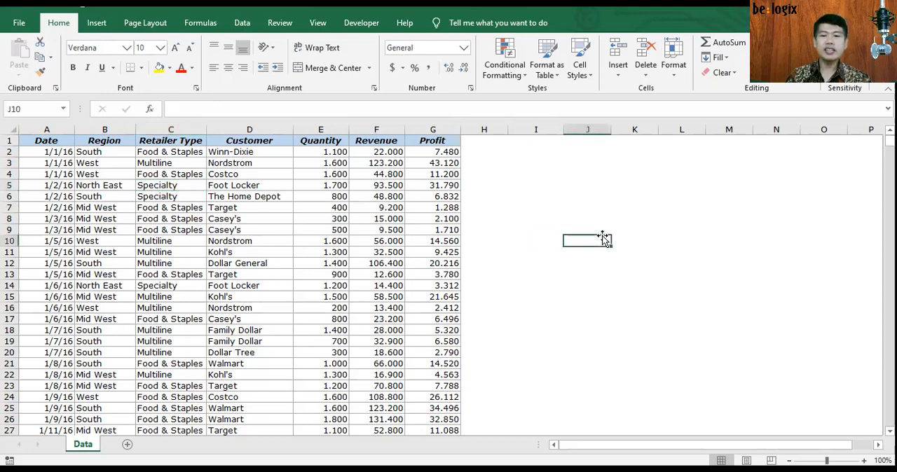
click(509, 209)
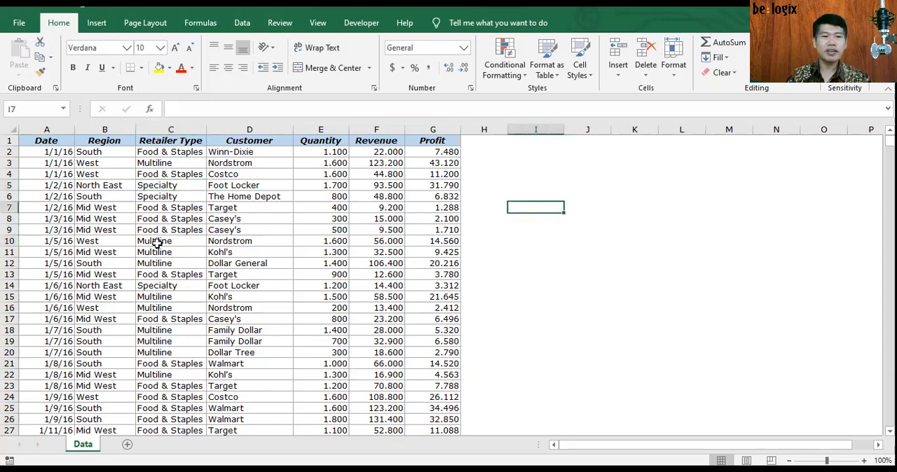
Step: Create a PivotTable from Data!$A$1:$G$1001 on a new worksheet and enlarge the field list to show every field
click(96, 163)
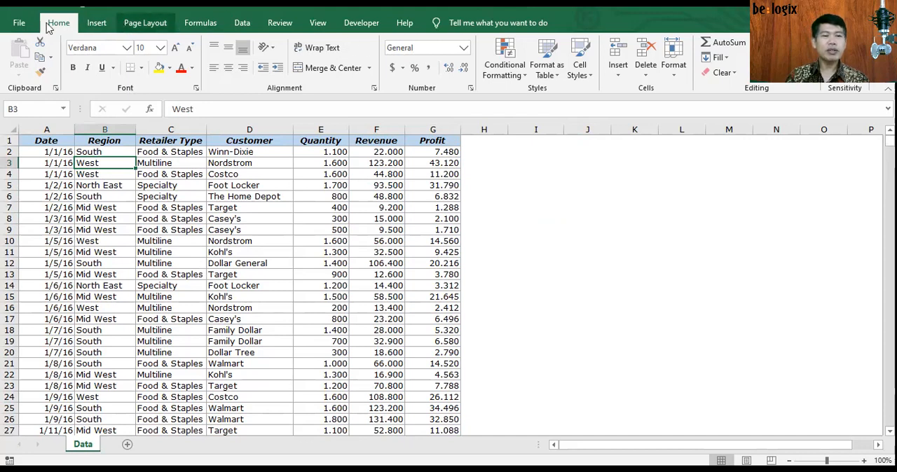
click(104, 29)
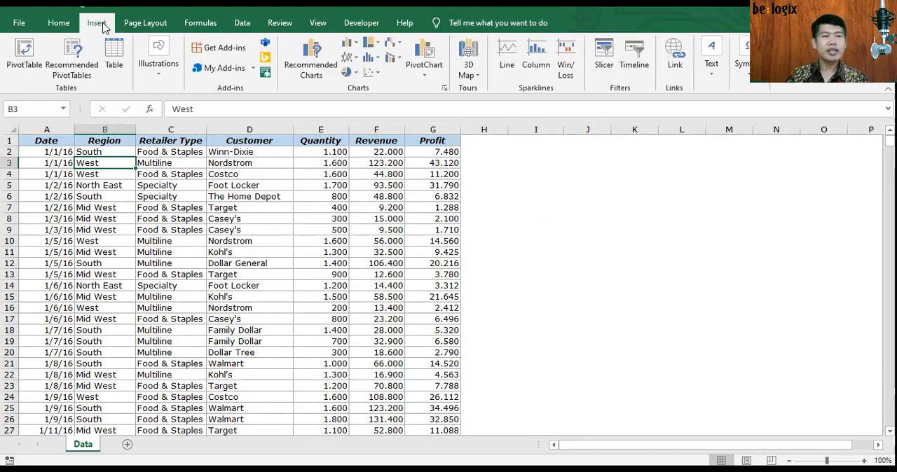
click(28, 69)
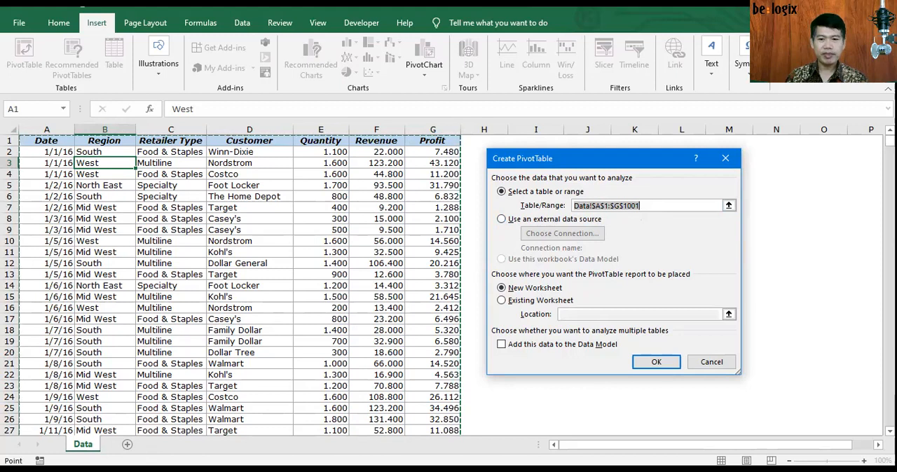
click(658, 364)
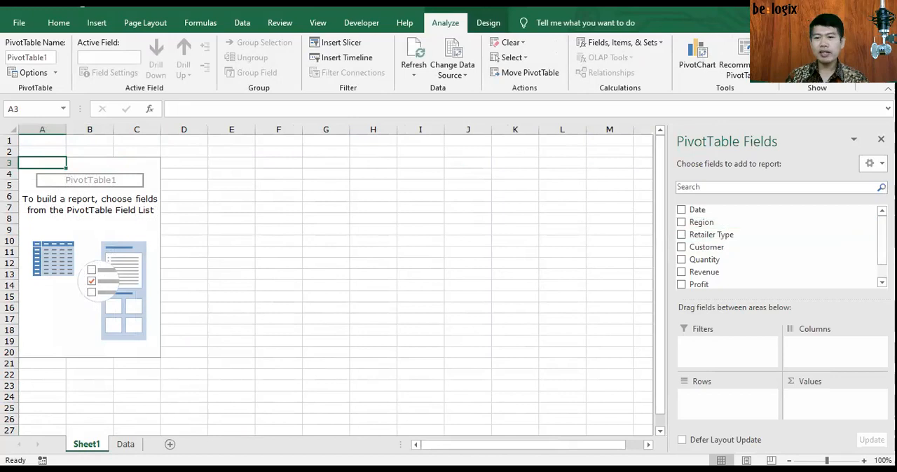
mouse_move(883, 243)
mouse_down()
mouse_move(883, 250)
mouse_move(883, 241)
mouse_up()
drag(841, 303, 841, 321)
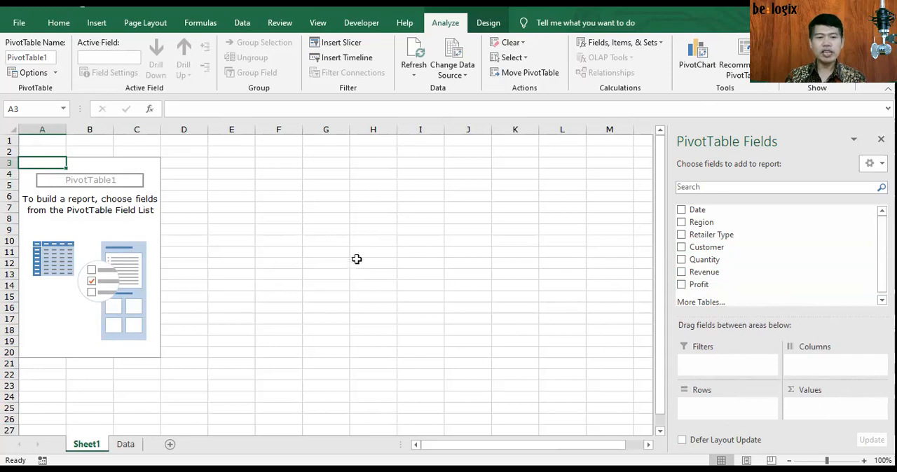
Step: Check how the PivotTable field list responds to selecting cells outside and inside the report area
click(276, 197)
drag(275, 198, 276, 249)
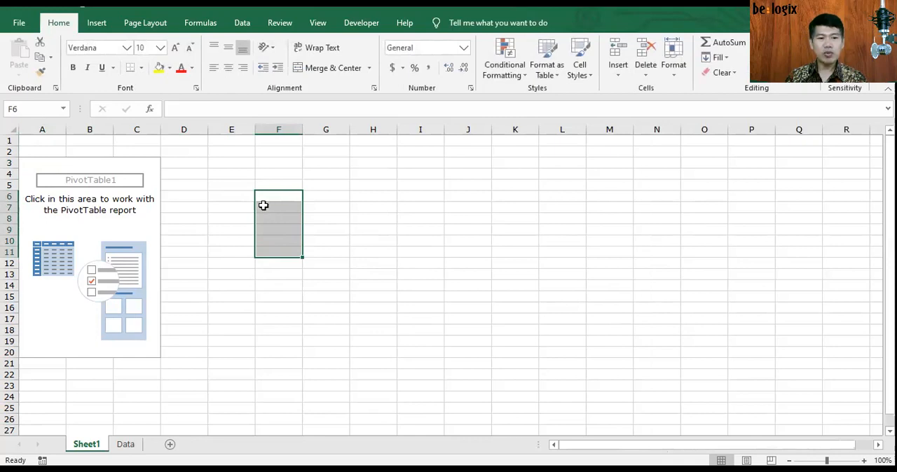
click(42, 222)
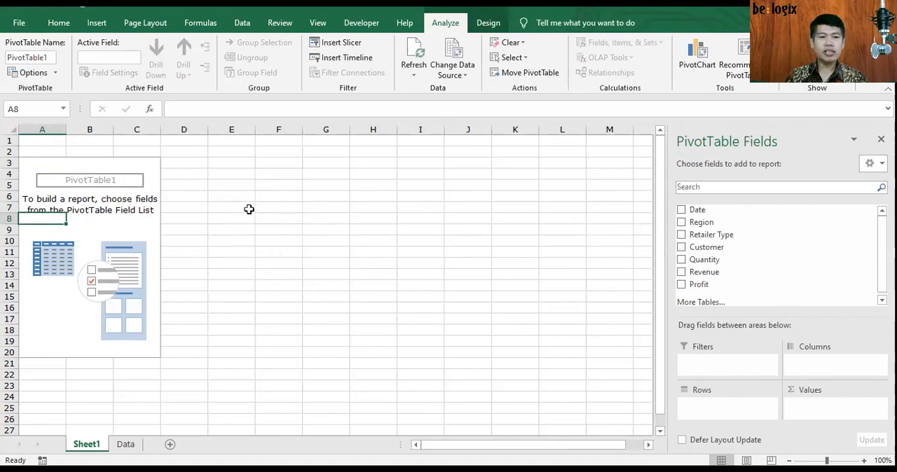
drag(262, 195, 367, 198)
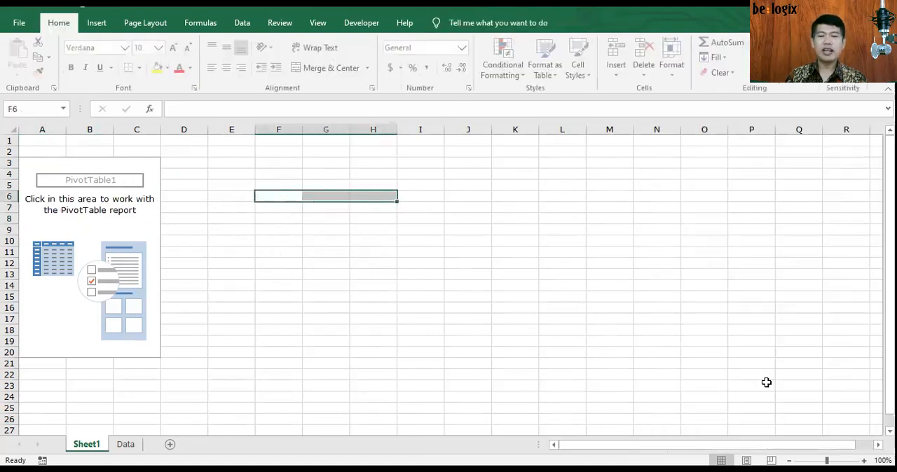
Step: Add Region, Profit and Retailer Type to the PivotTable, with Profit summed and the other two fields as rows
click(121, 230)
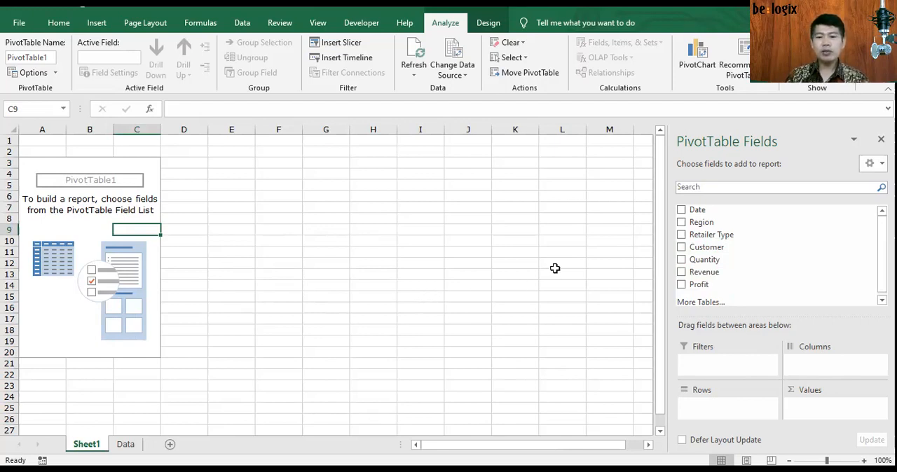
click(683, 223)
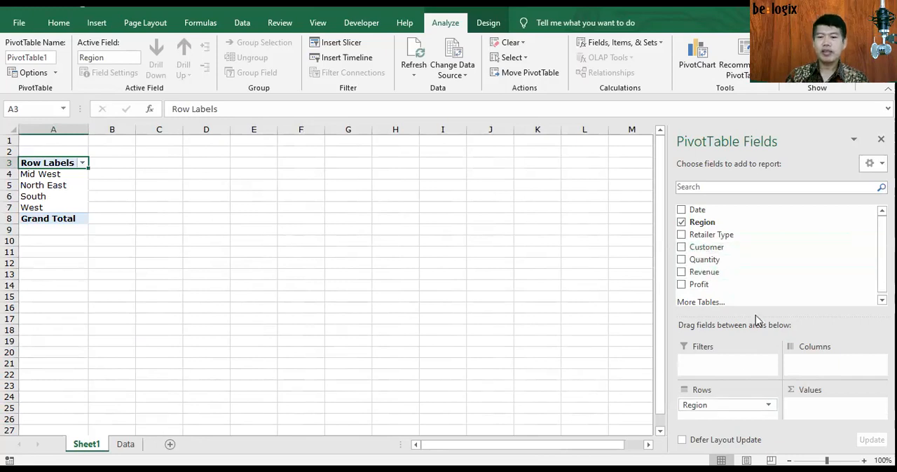
click(682, 285)
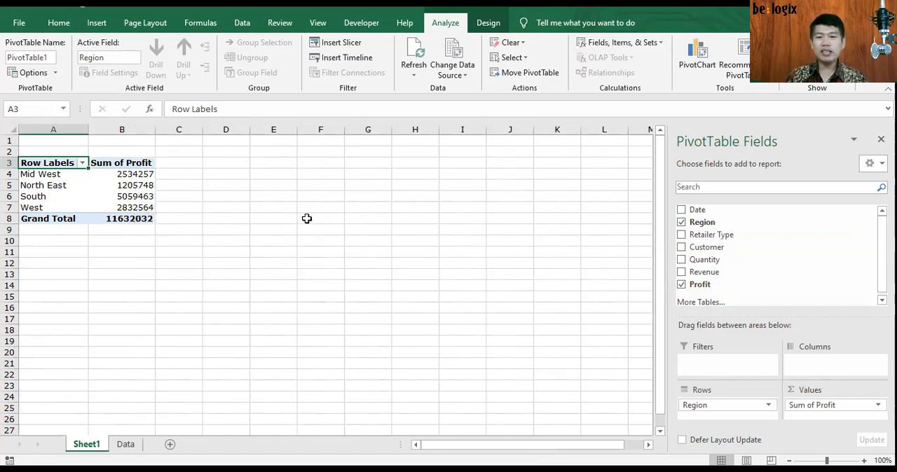
click(681, 235)
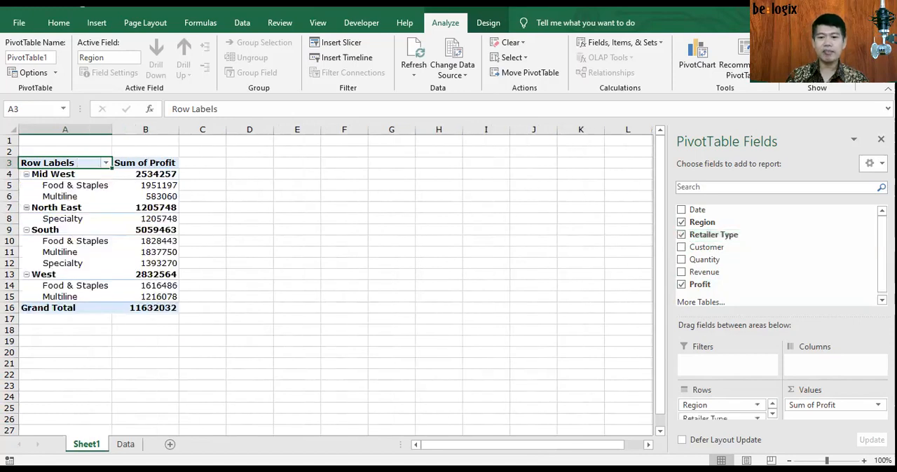
Step: Enlarge the PivotTable layout areas and move the Retailer Type field from the rows to the columns
drag(745, 314, 747, 292)
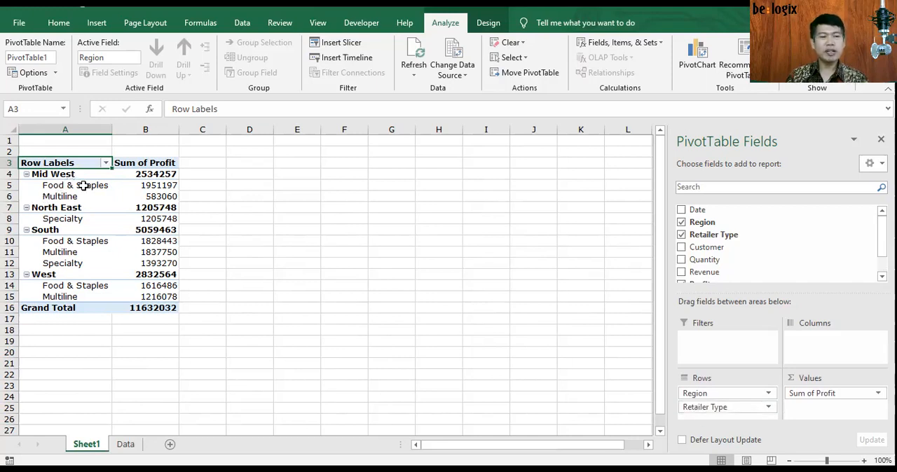
mouse_move(159, 210)
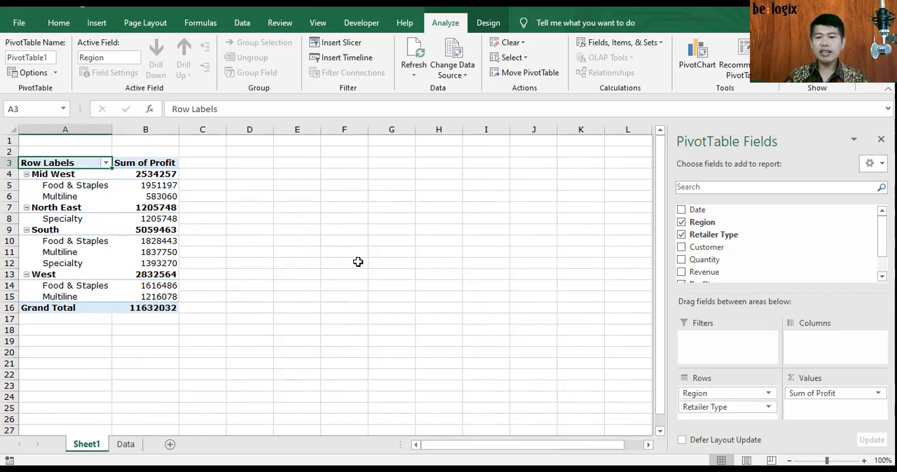
drag(705, 409, 816, 339)
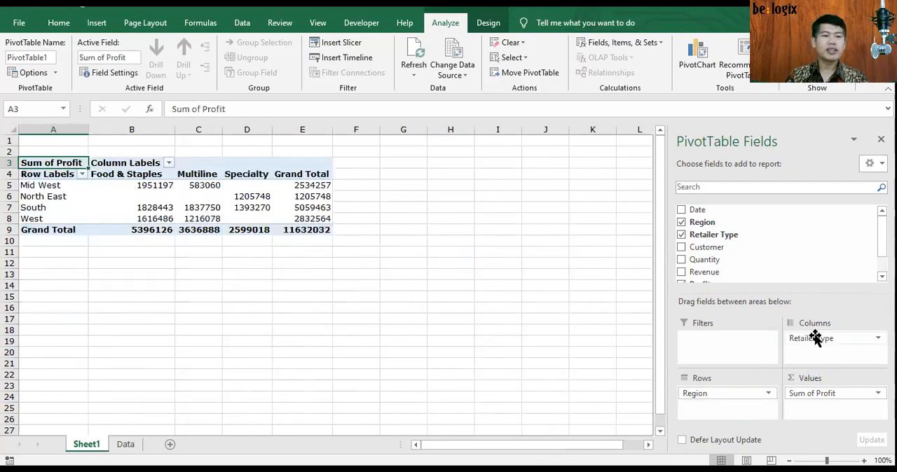